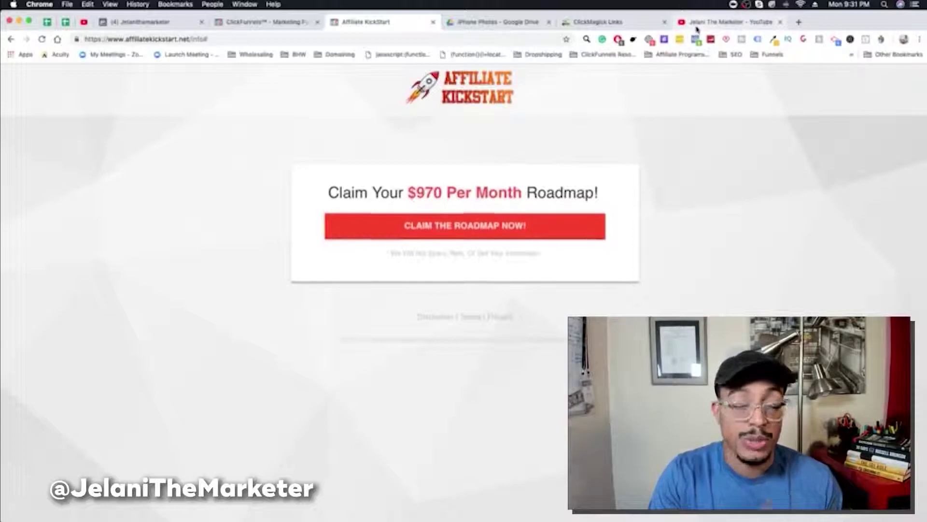
Step: Open the roadmap opt-in form on the Affiliate Kickstart landing page to view its fields, and close it
left_click(422, 231)
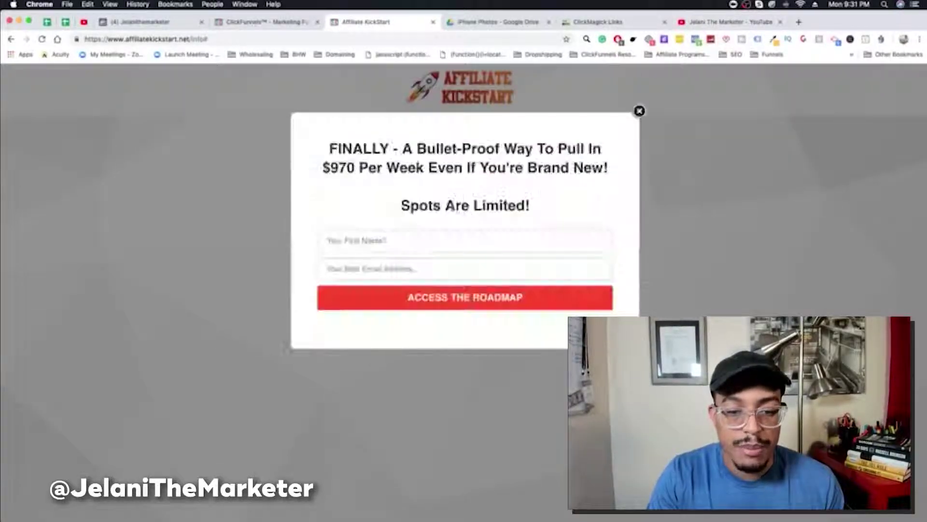
left_click(639, 112)
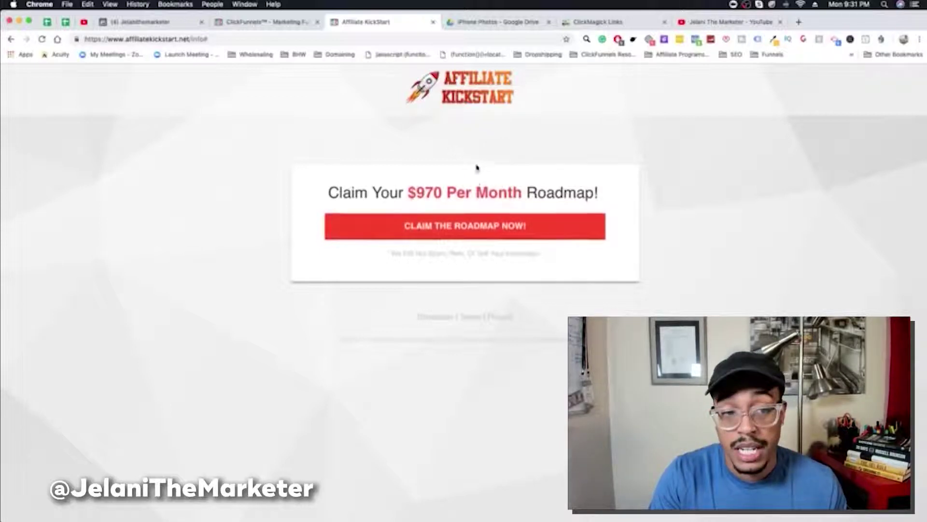
Step: Switch to ClickFunnels and open the live page of the Free Funnel Thank You step
left_click(266, 22)
left_click(236, 245)
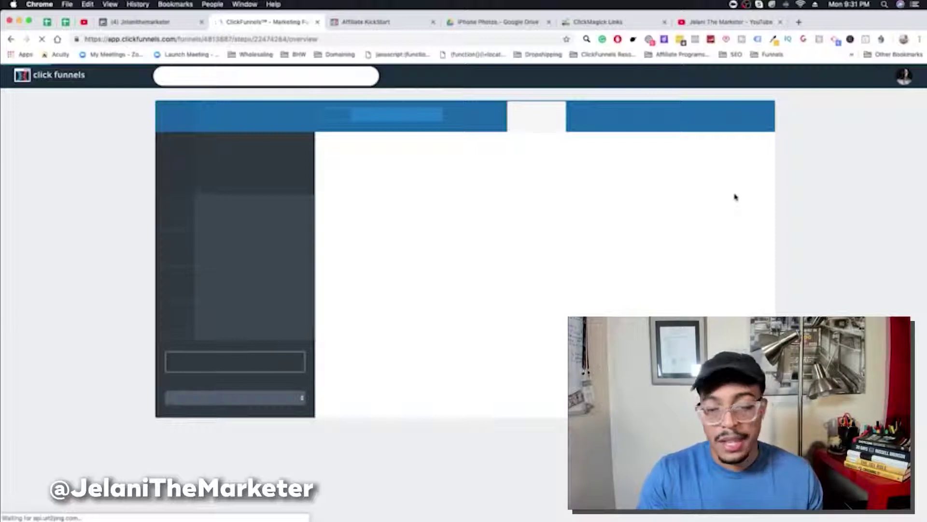
left_click(748, 180)
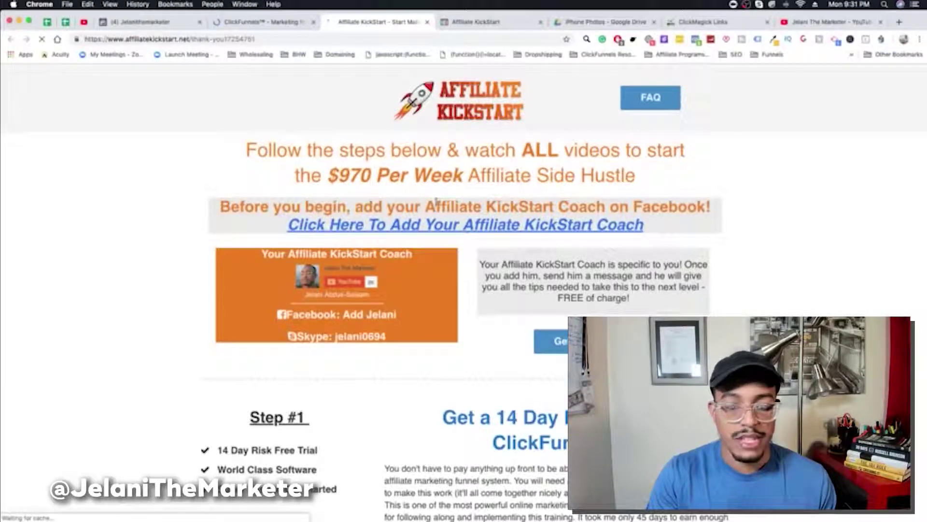
Step: Look through the thank-you page from the coach section to Step #6 on getting traffic
left_click_drag(353, 253, 411, 254)
left_click(533, 190)
scroll(532, 193, "down", 8)
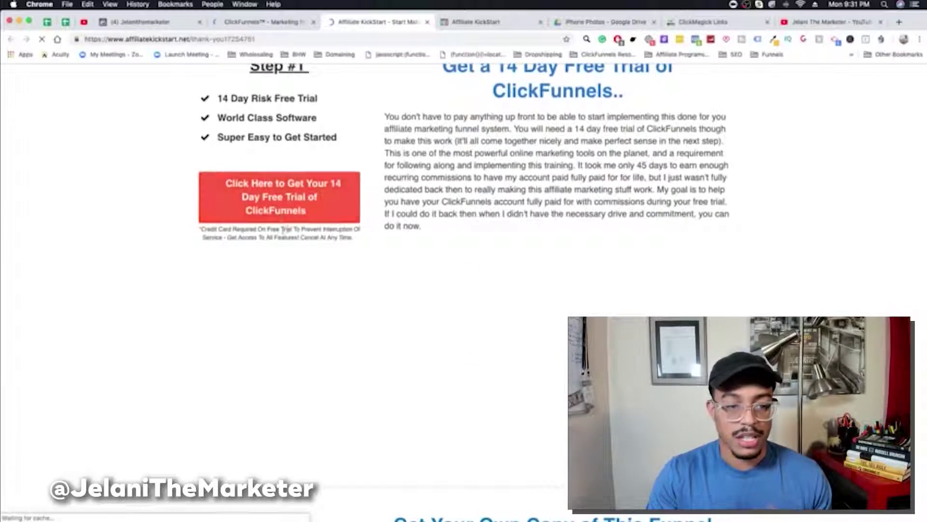
scroll(519, 352, "down", 15)
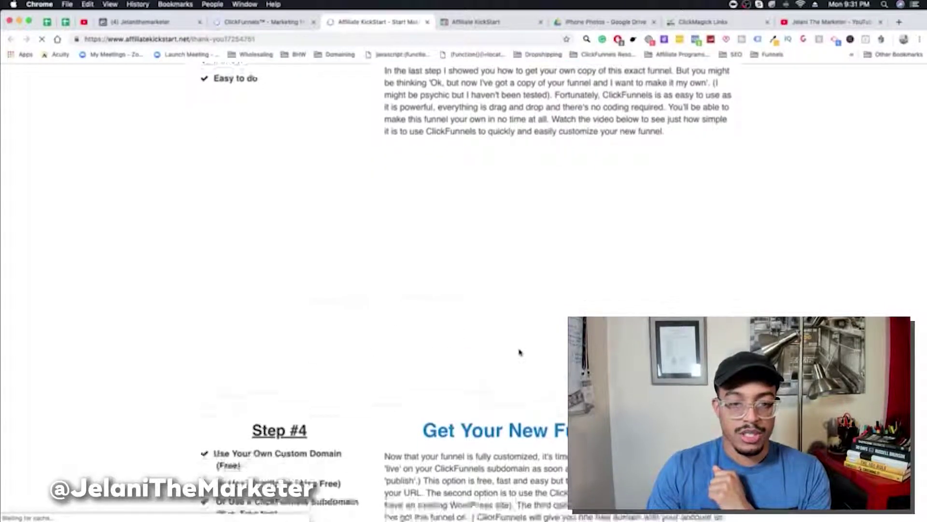
scroll(519, 352, "down", 3)
scroll(520, 353, "down", 8)
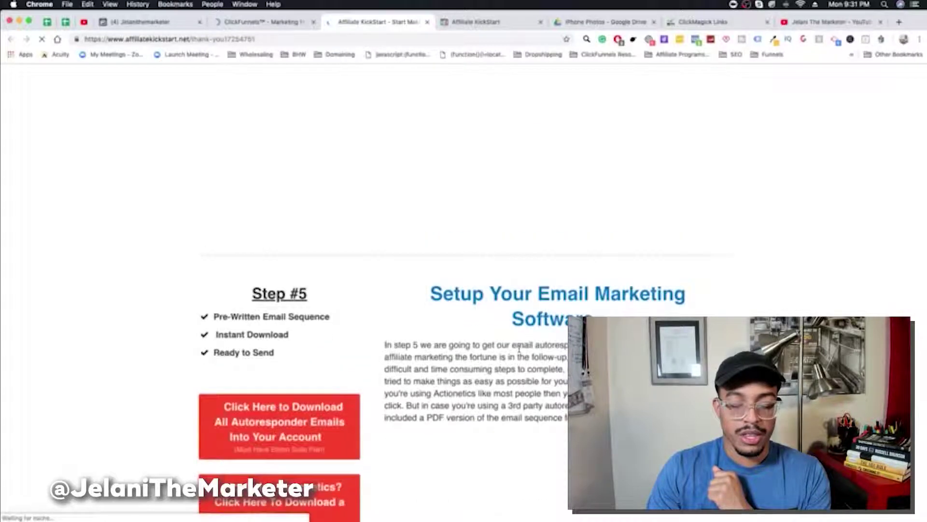
scroll(520, 349, "down", 10)
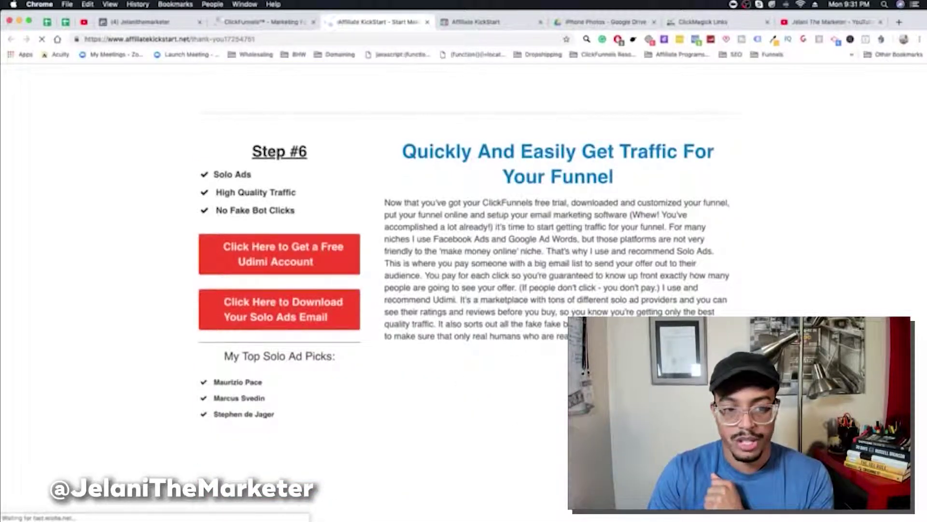
Step: Return to Step #3 and Step #2 on the thank-you page and review their funnel customization and download instructions
scroll(463, 289, "up", 20)
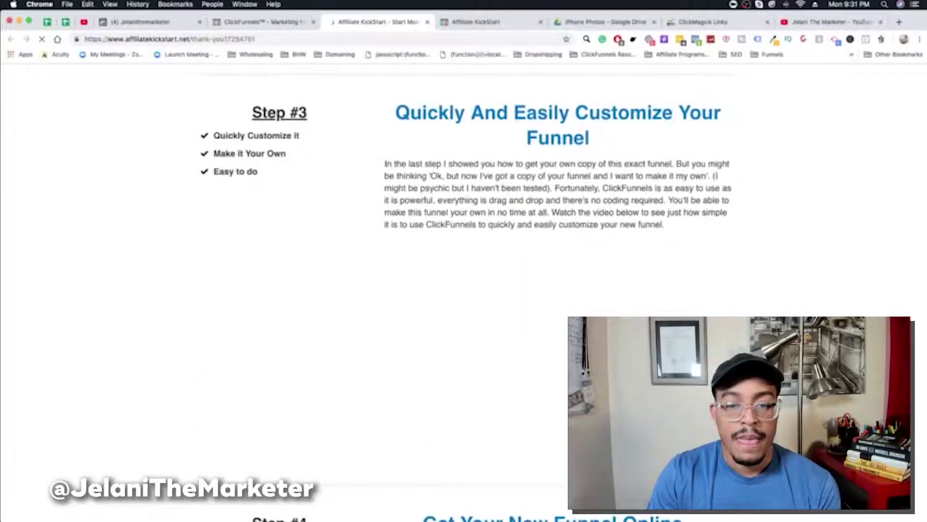
mouse_move(445, 164)
left_mouse_down()
mouse_move(536, 200)
mouse_move(444, 164)
left_mouse_up()
scroll(531, 193, "up", 3)
left_click_drag(496, 198, 645, 234)
left_click(649, 235)
left_click(644, 234)
left_click_drag(490, 251, 604, 310)
scroll(538, 316, "up", 6)
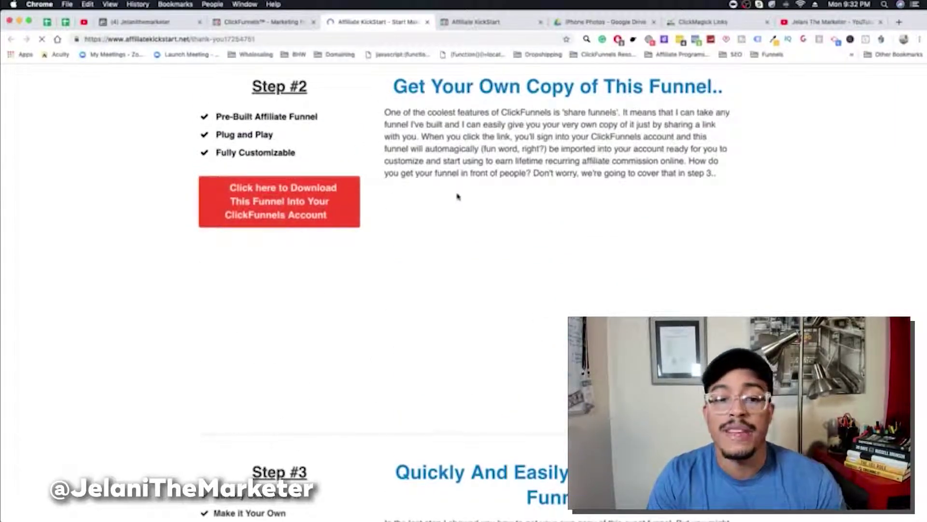
Step: Review the coach contact section of the thank-you page and check the Step #2 training video further down
scroll(458, 196, "up", 10)
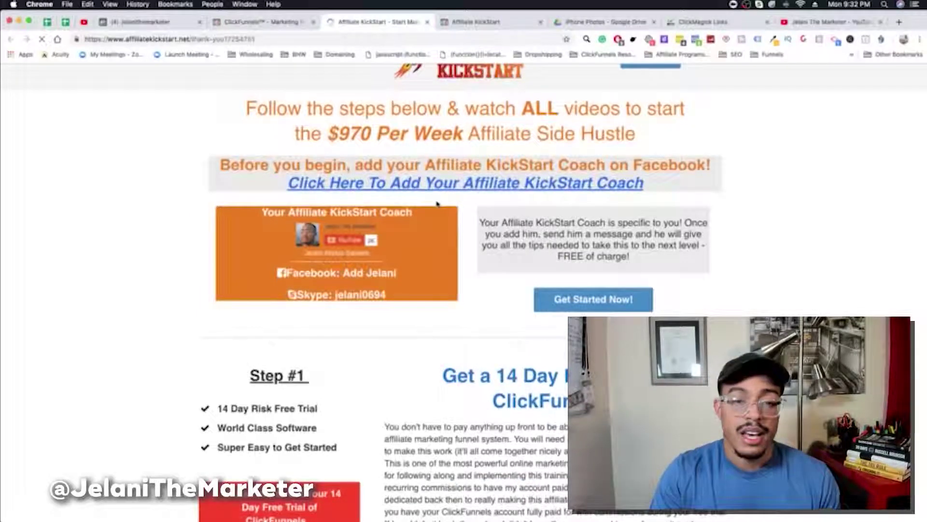
scroll(437, 204, "up", 2)
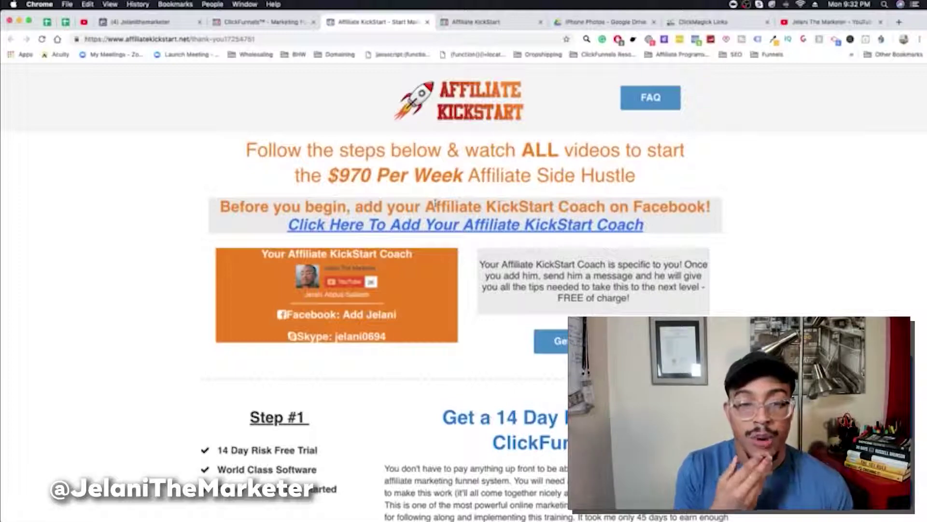
scroll(435, 203, "down", 3)
scroll(491, 302, "up", 3)
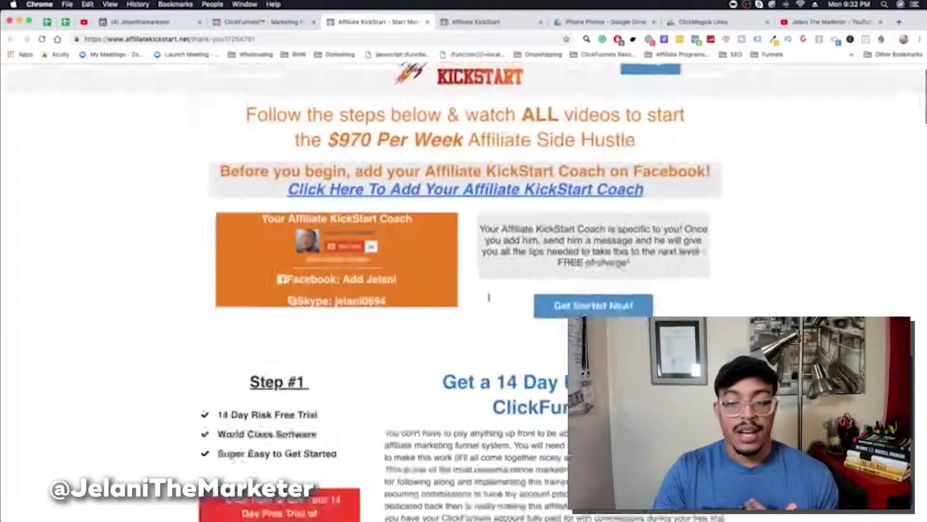
scroll(491, 302, "down", 5)
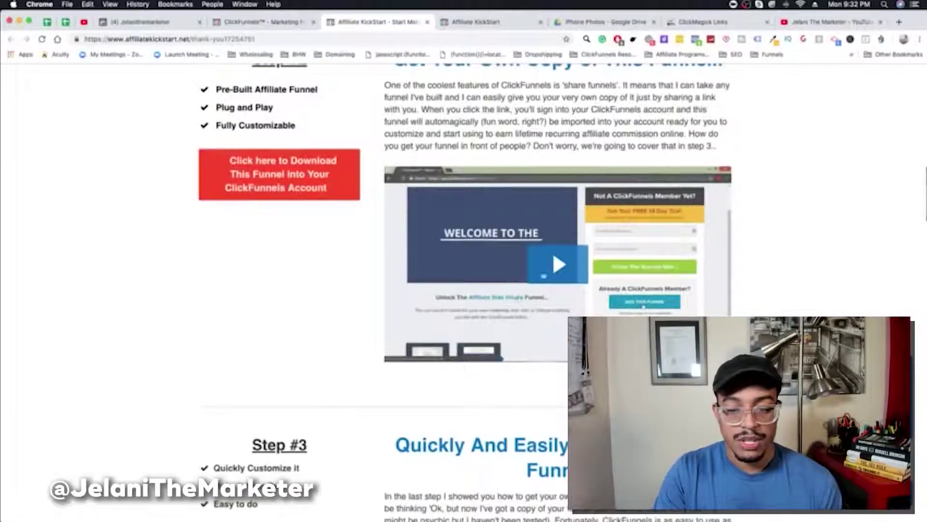
scroll(558, 274, "up", 8)
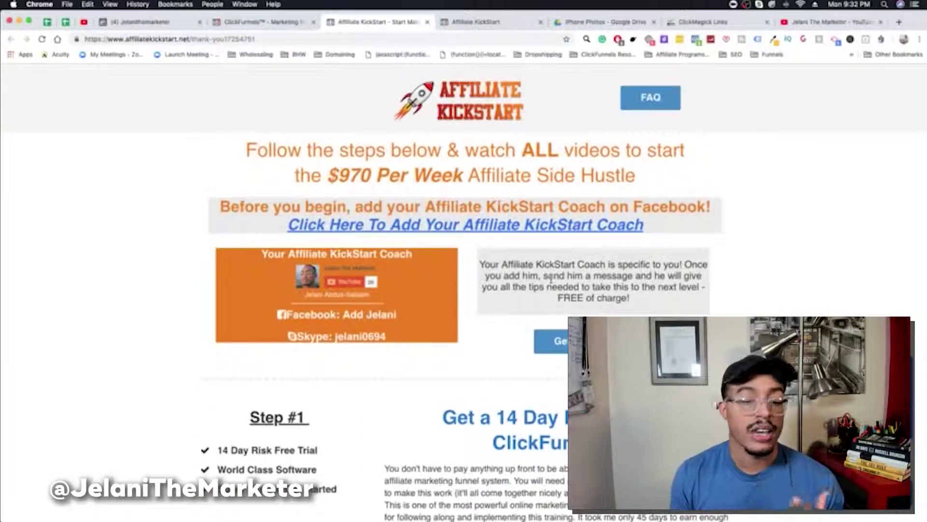
Step: Switch to the YouTube channel and browse its uploaded videos, including the ClickFunnels and dropshipping tutorials
left_click(815, 23)
scroll(453, 277, "down", 15)
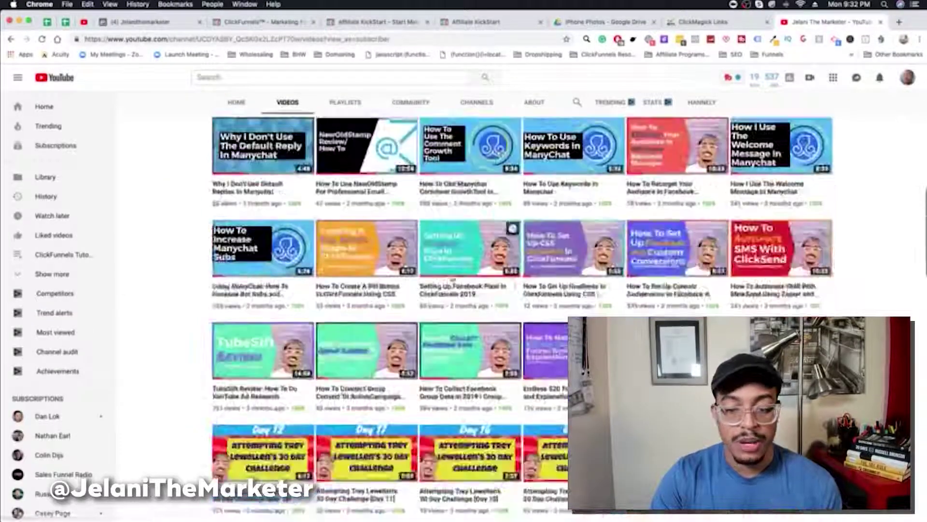
scroll(452, 276, "down", 7)
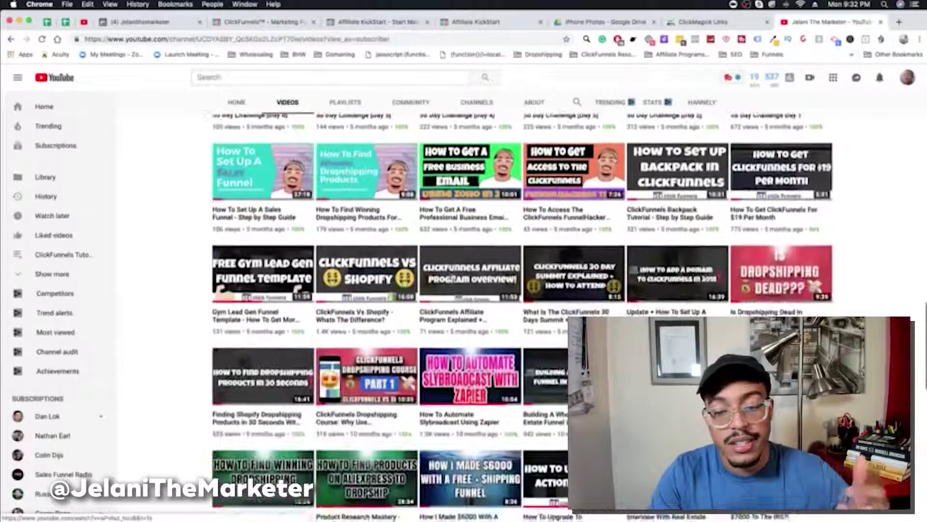
scroll(453, 277, "down", 3)
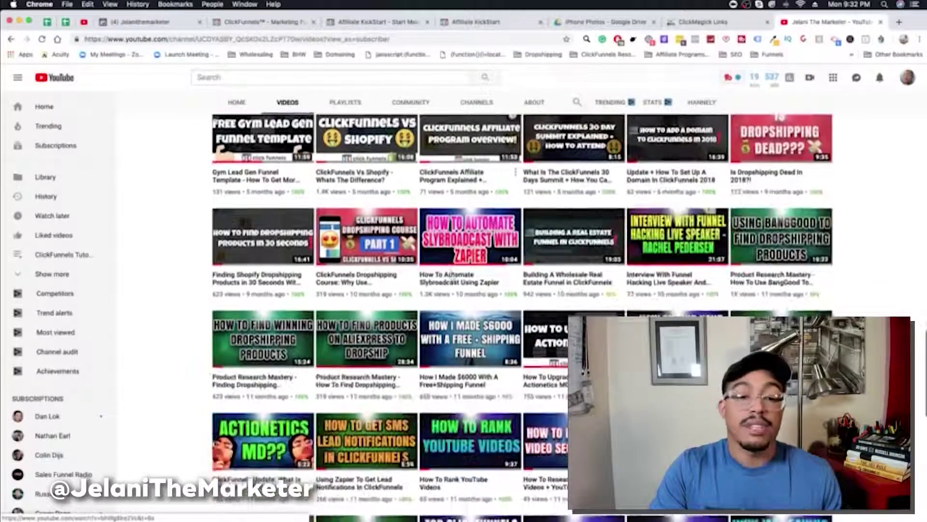
scroll(413, 280, "up", 2)
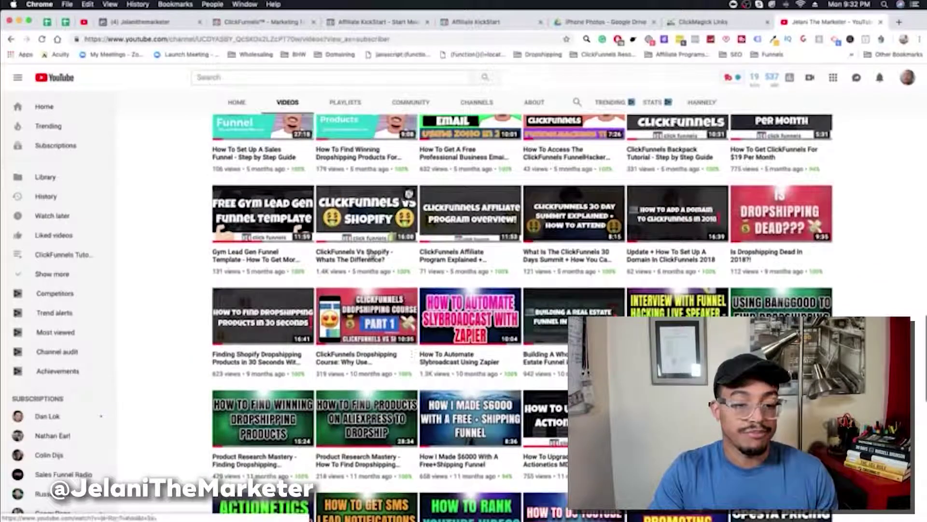
scroll(412, 280, "up", 3)
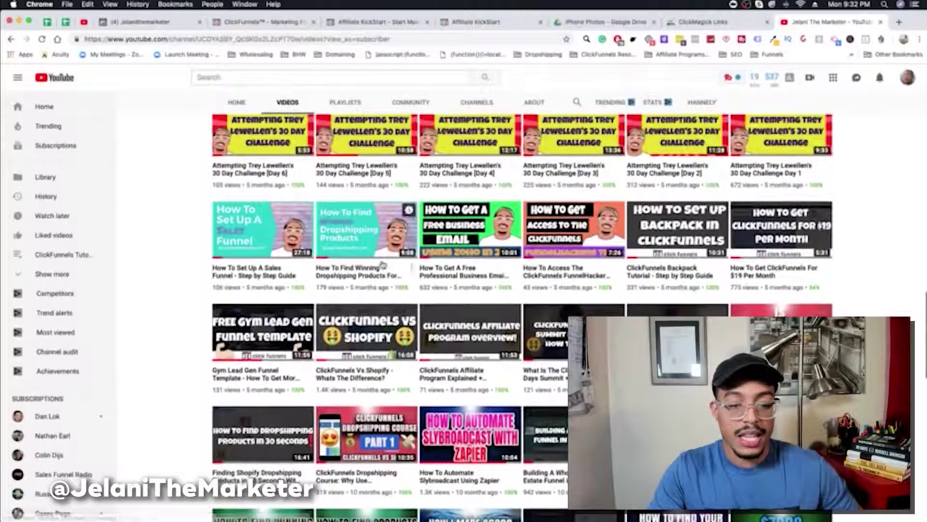
scroll(384, 264, "up", 10)
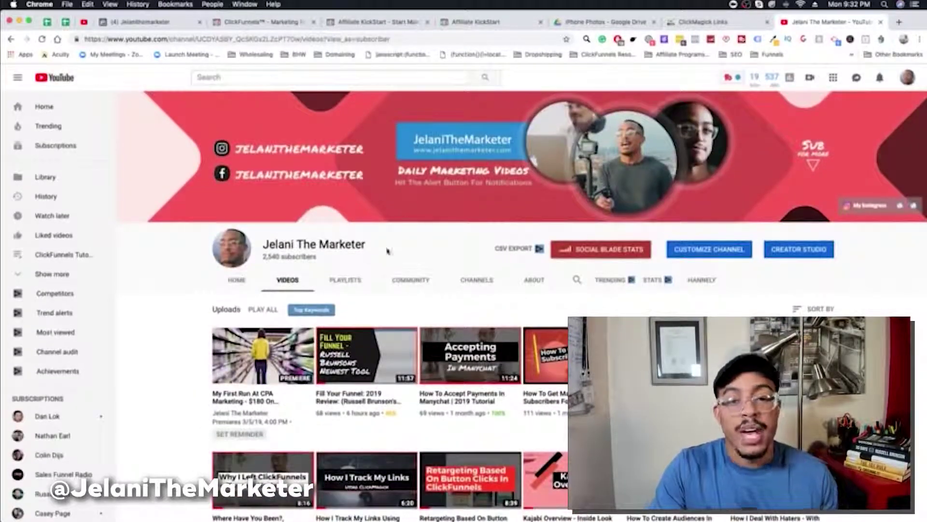
Step: Switch to ClickFunnels and try to open the account's Affiliates area, returning to the previous page
left_click(265, 22)
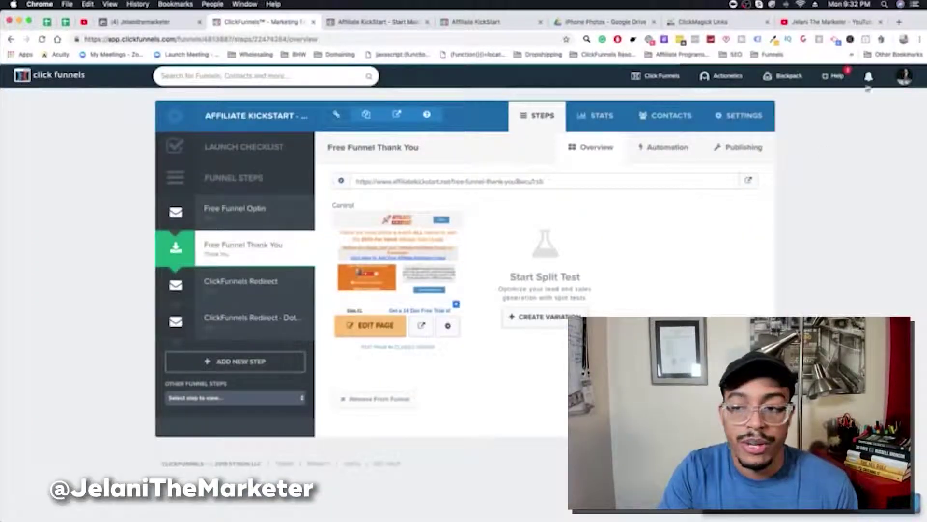
left_click(904, 75)
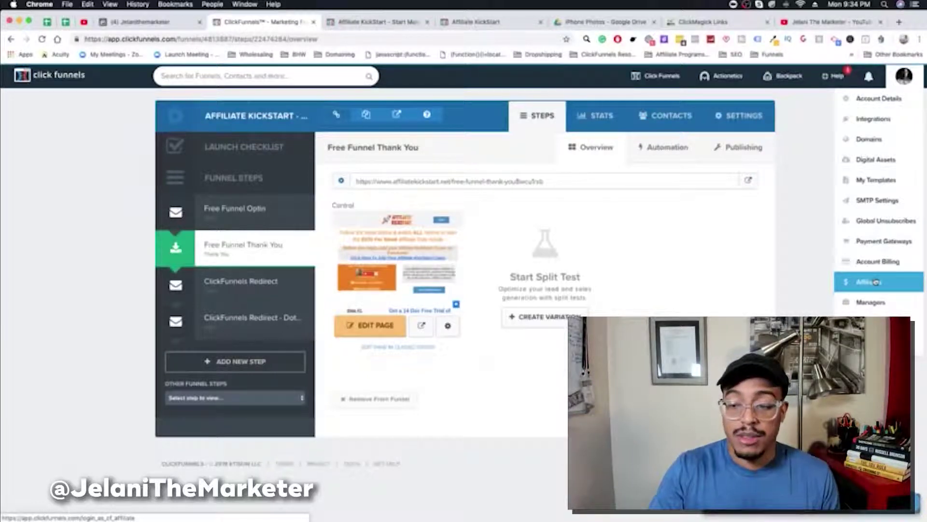
left_click(875, 282)
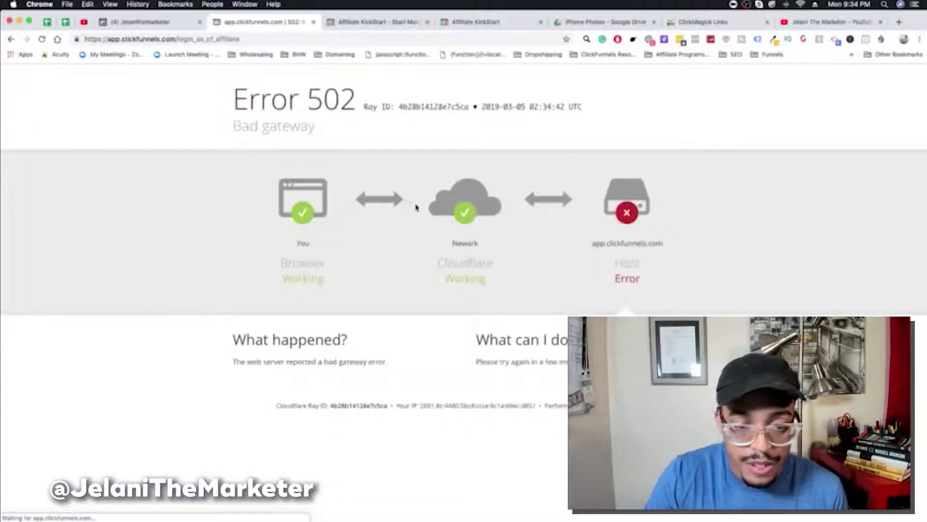
left_click_drag(235, 101, 479, 121)
left_click(476, 120)
left_click(476, 122)
left_click(10, 39)
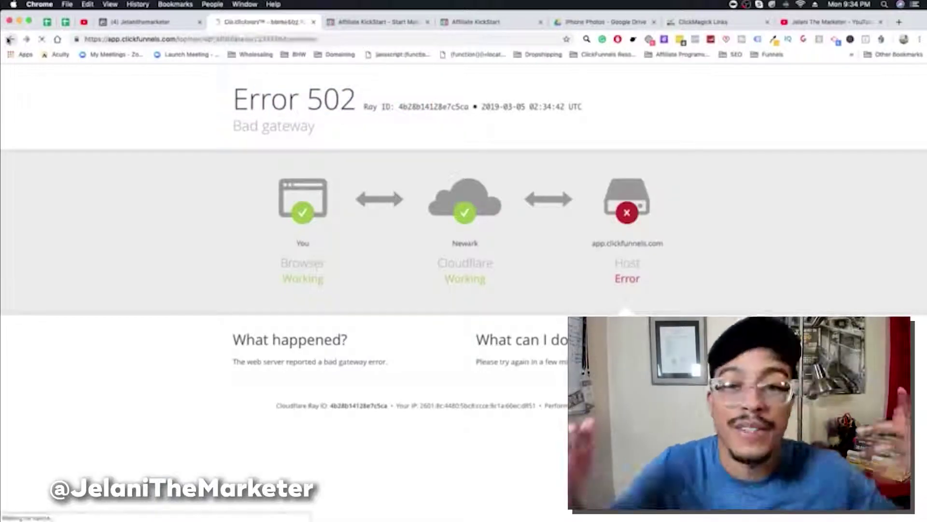